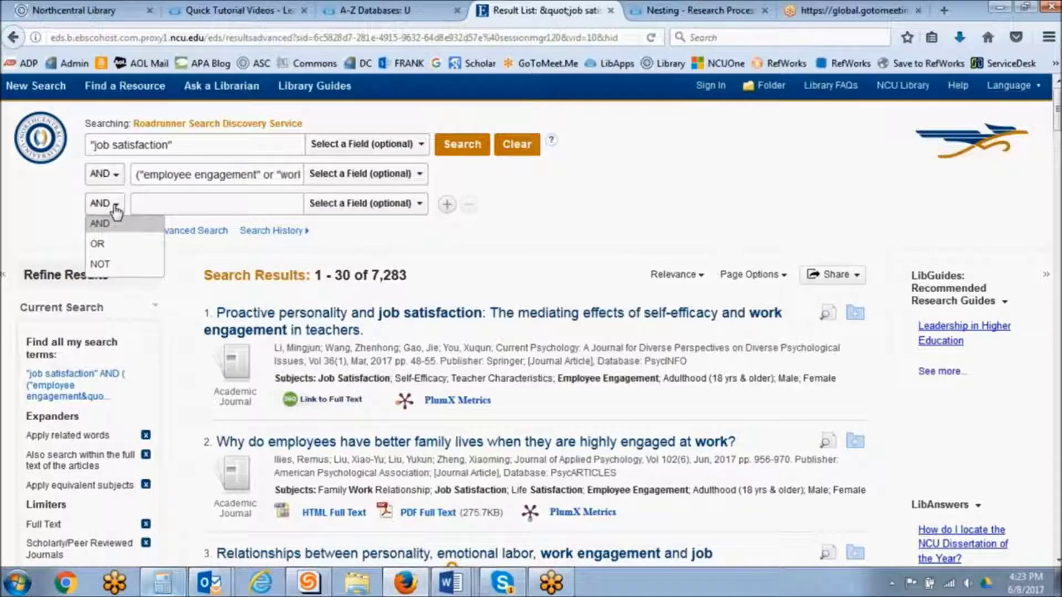
# Step: Keep AND as the third row's operator and enter a truncated term in that row
pyautogui.click(35, 209)
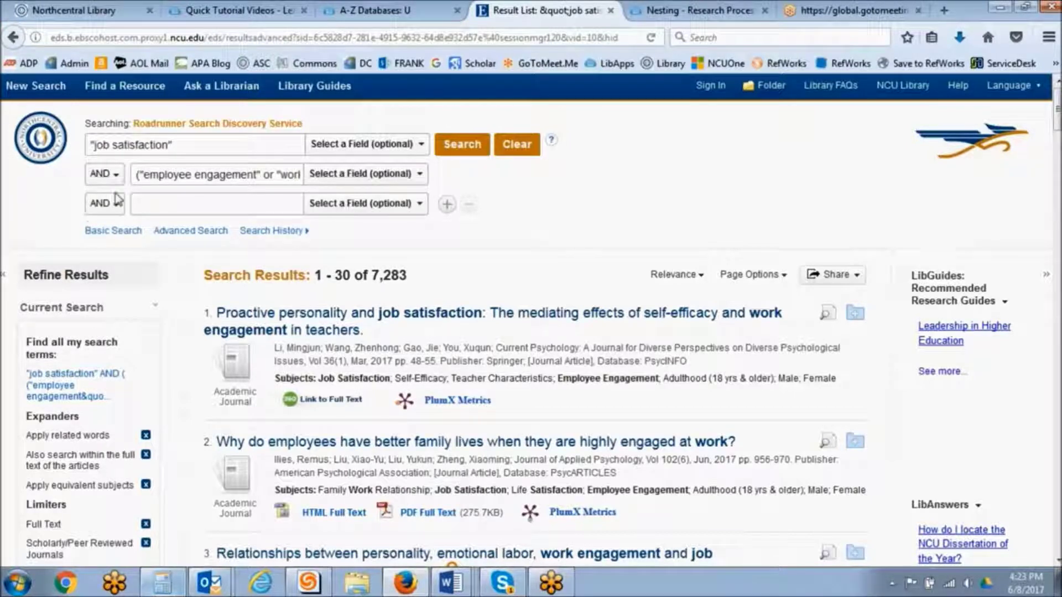
pyautogui.click(140, 199)
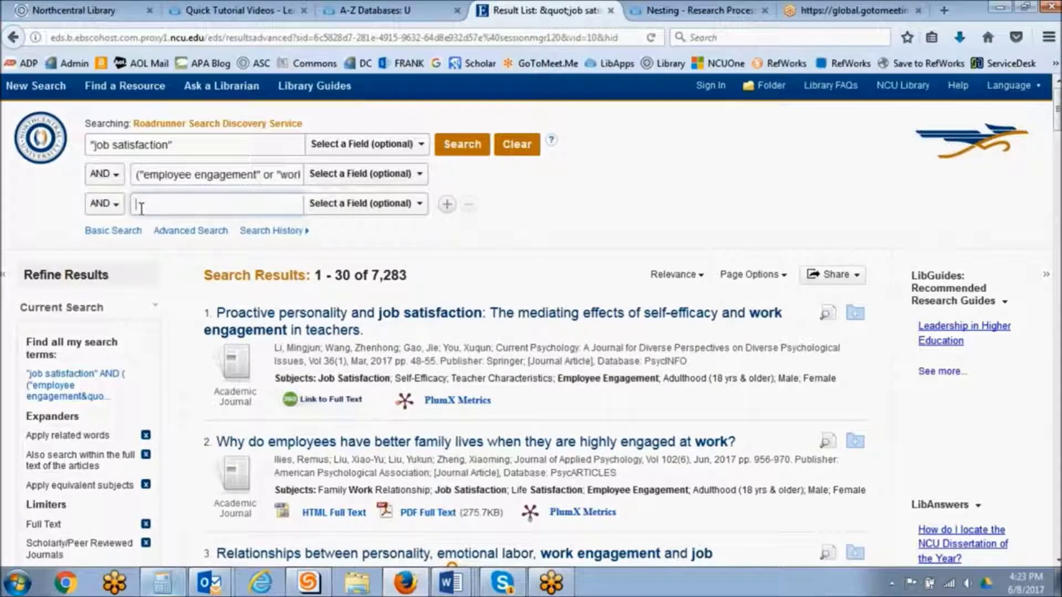
pyautogui.write('ncu')
pyautogui.write('*')
pyautogui.press('BackSpace')
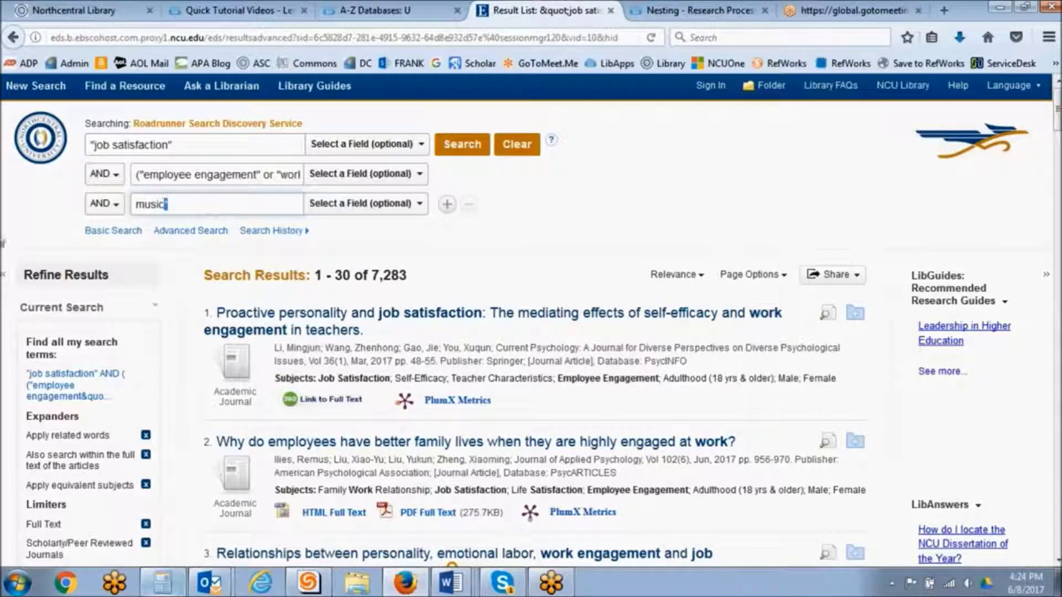
pyautogui.write('*')
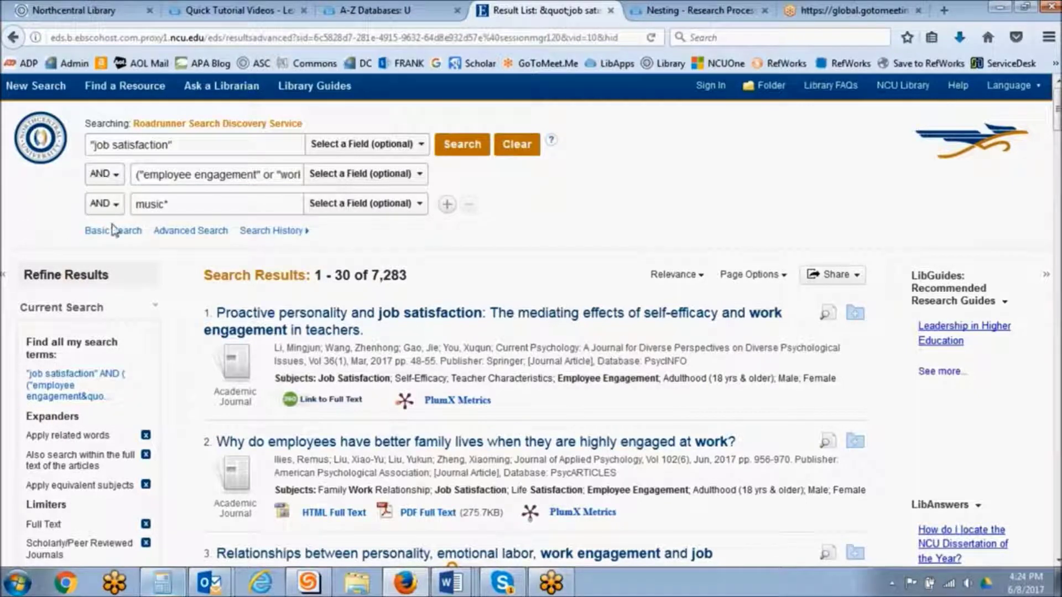
# Step: Clear the term music* from the third search row
pyautogui.click(139, 205)
pyautogui.moveTo(183, 204); pyautogui.dragTo(136, 204)
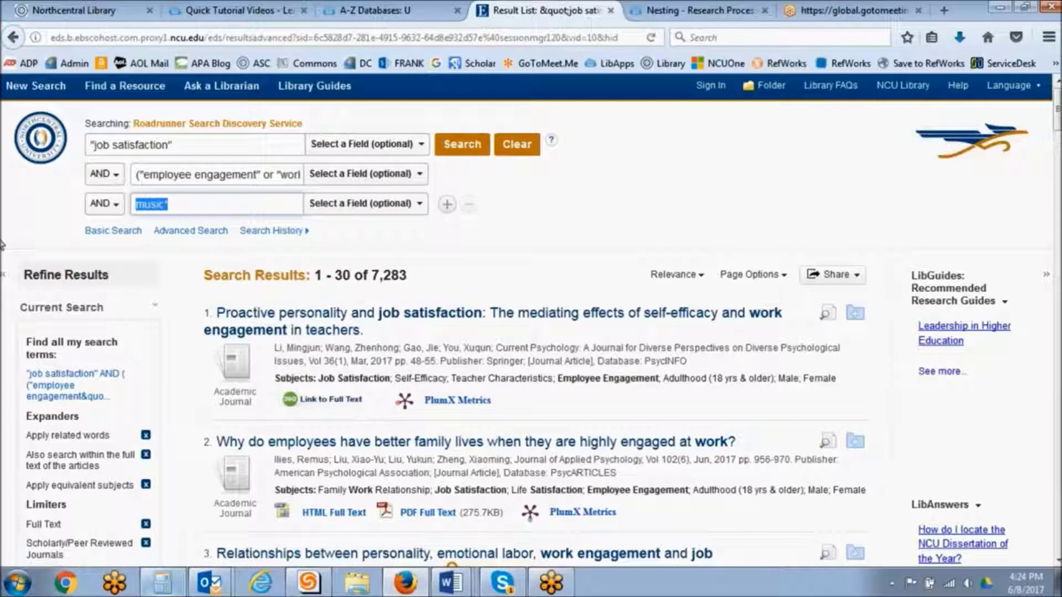
pyautogui.click(201, 201)
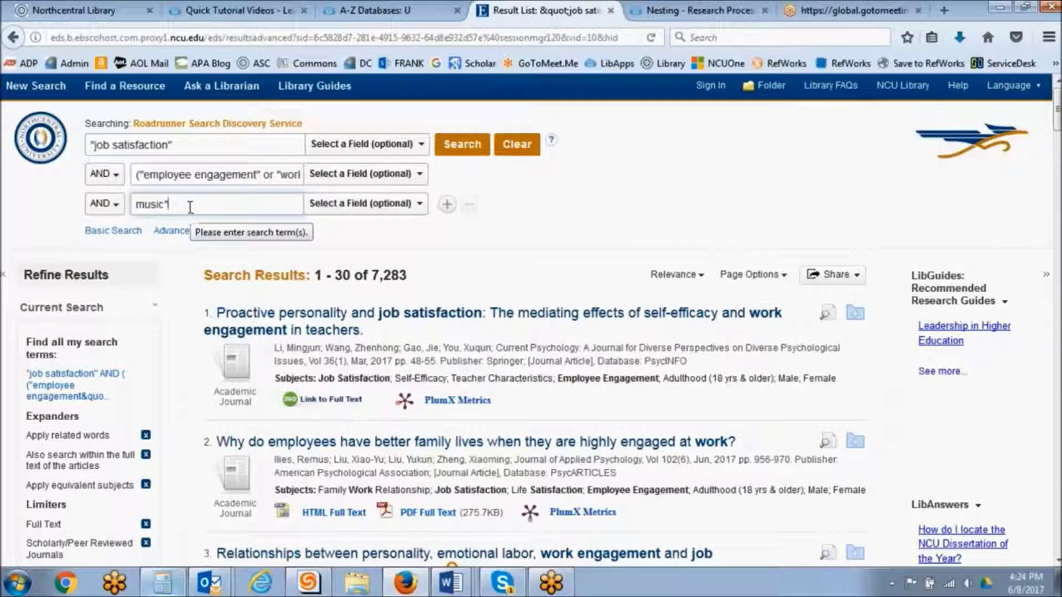
pyautogui.moveTo(167, 205); pyautogui.dragTo(131, 211)
pyautogui.press('BackSpace')
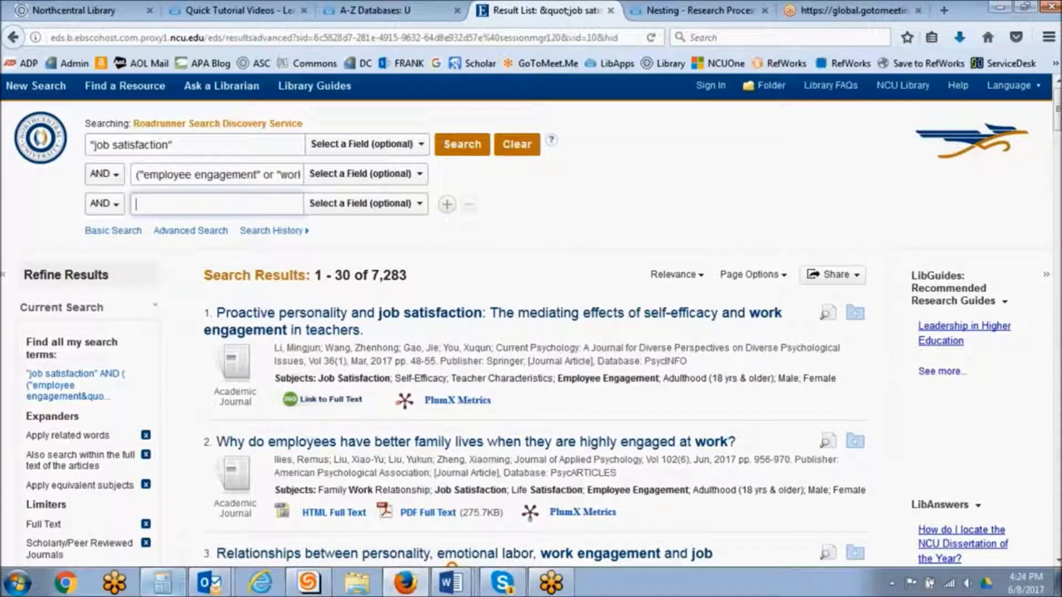
# Step: Replace the second row's employee engagement terms with engage*; the result count stays at 7,283
pyautogui.click(136, 175)
pyautogui.moveTo(137, 176); pyautogui.dragTo(450, 176)
pyautogui.press('BackSpace')
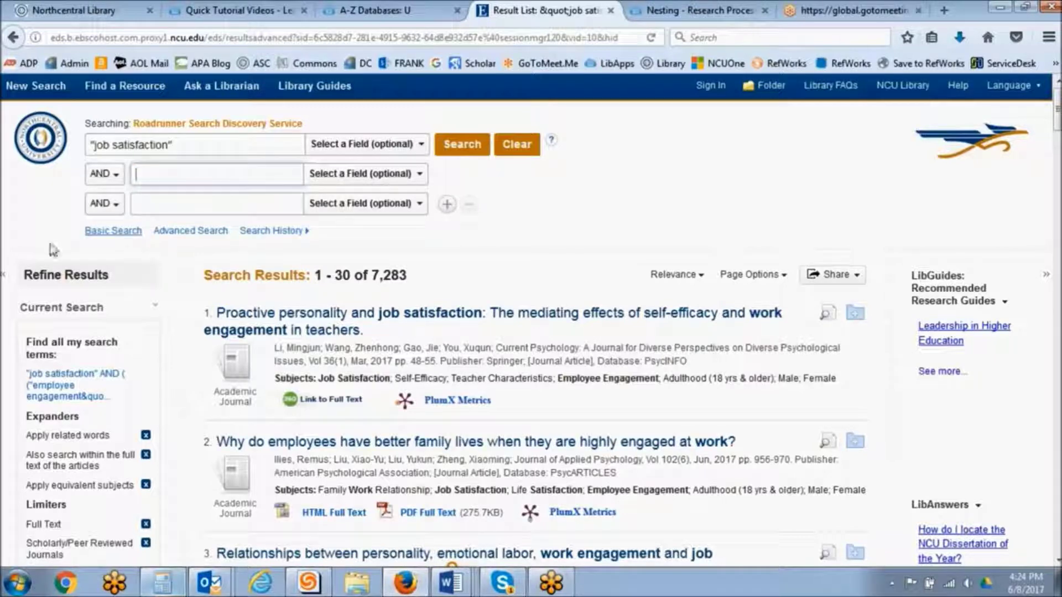
pyautogui.click(195, 178)
pyautogui.click(150, 210)
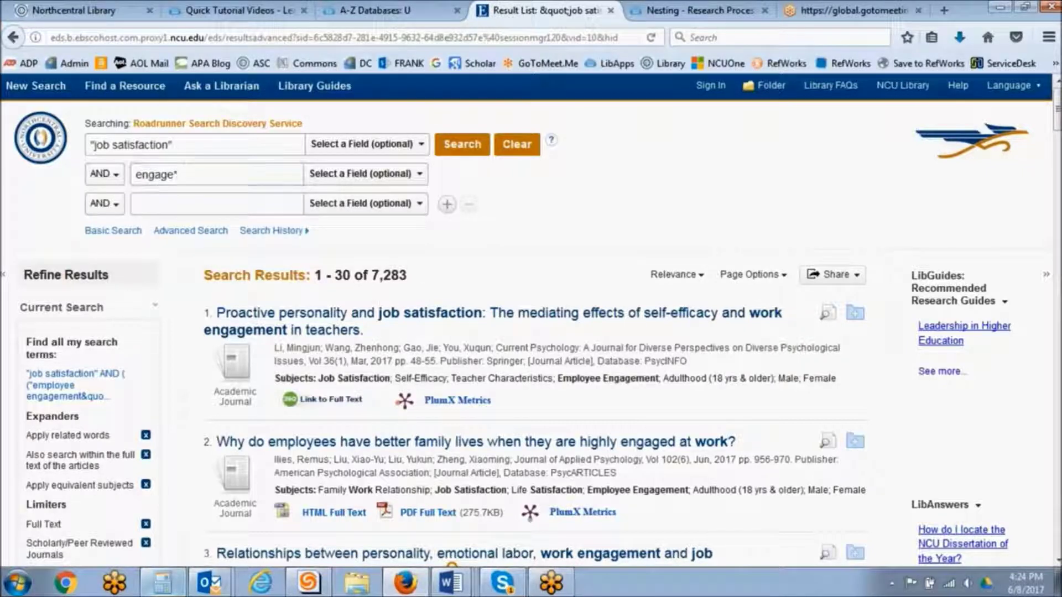
pyautogui.moveTo(371, 275); pyautogui.dragTo(412, 277)
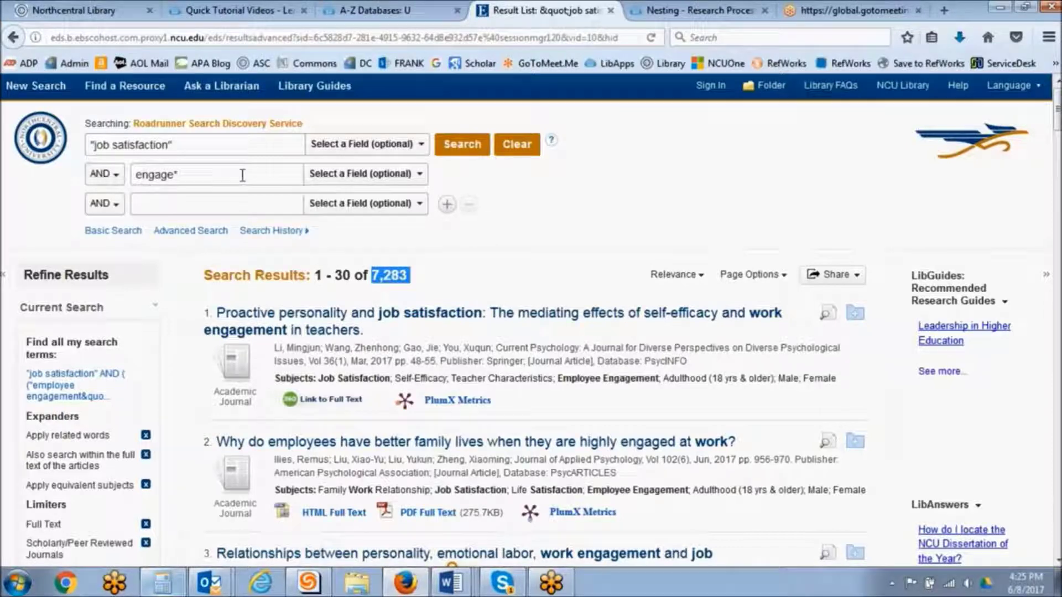
# Step: Run "job satisfaction" AND engage* for 33,589 results, then switch to the Northcentral Library tab
pyautogui.click(454, 151)
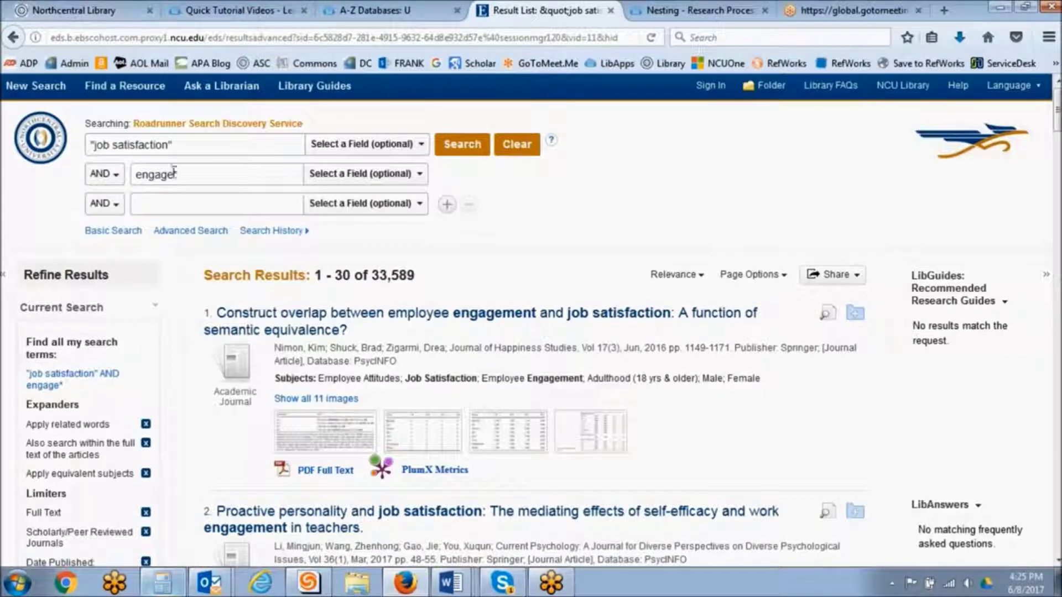
pyautogui.moveTo(139, 181); pyautogui.dragTo(184, 178)
pyautogui.hotkey('ctrl', '1')
# Step: Open the Research Process guide from the Research Help menu
pyautogui.moveTo(290, 198)
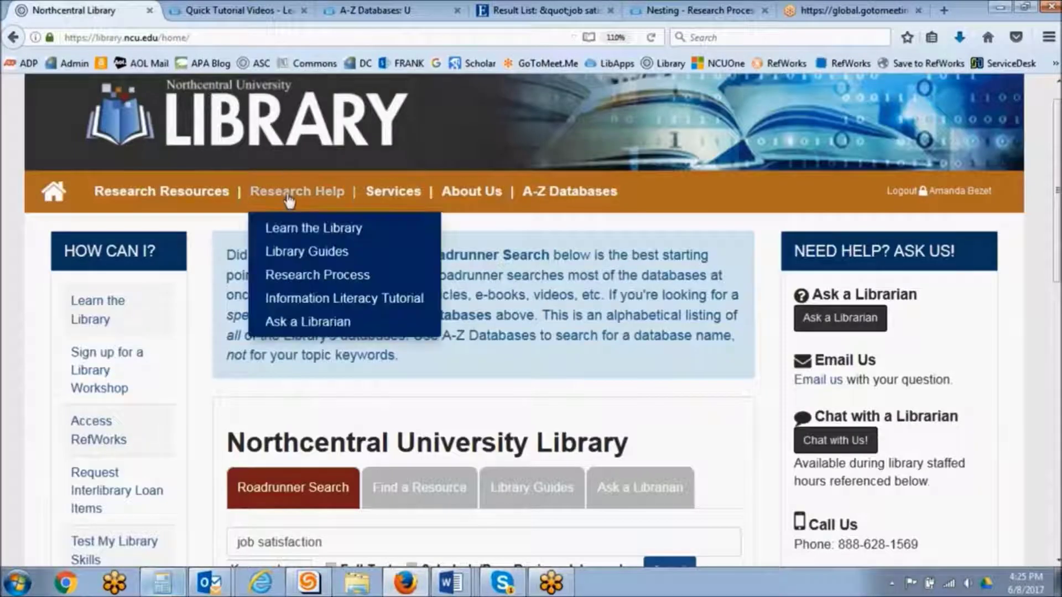
pyautogui.click(315, 274)
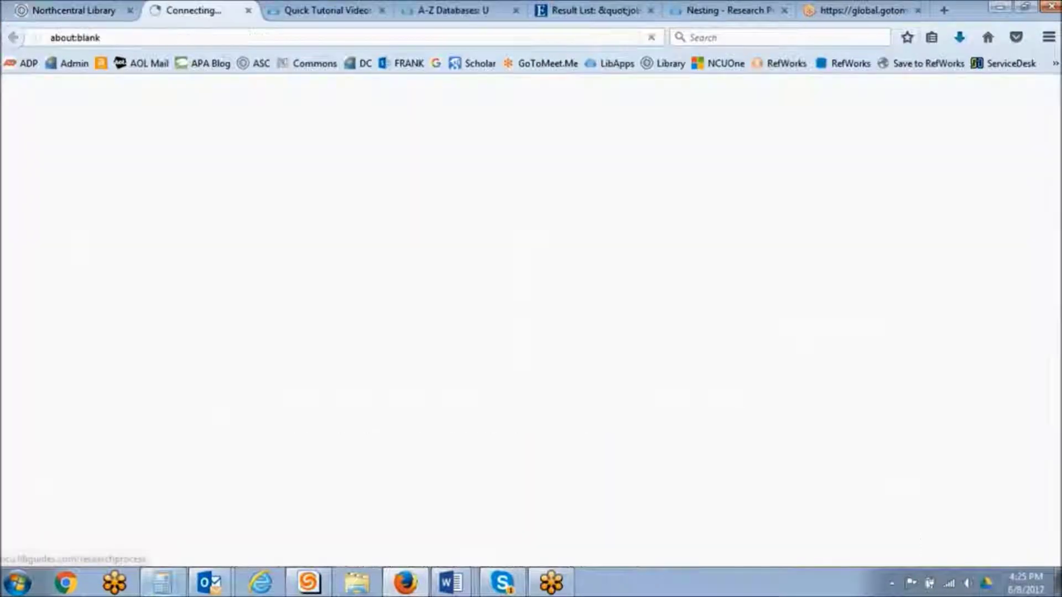
pyautogui.scroll(-3, 298, 291)
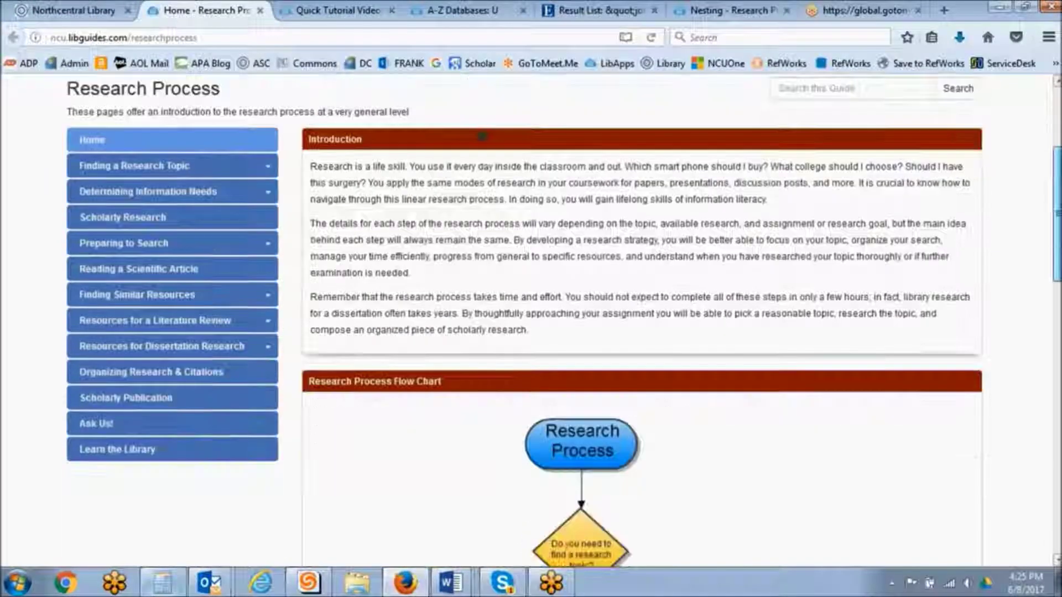
# Step: Go to Preparing to Search > Truncation & Wildcard Symbols and scroll to Wildcard Symbols
pyautogui.moveTo(263, 243)
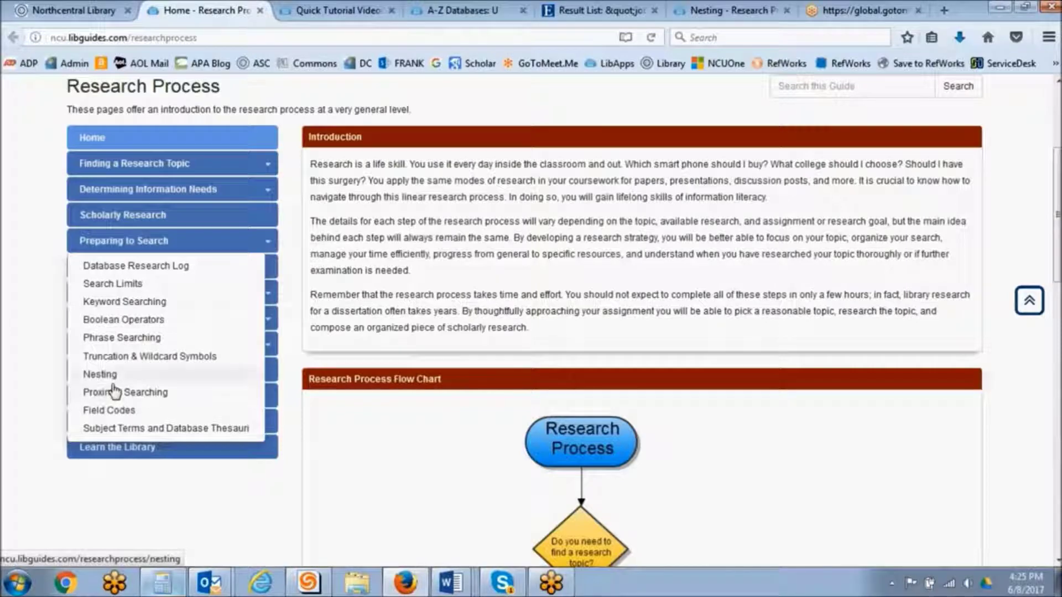
pyautogui.click(131, 359)
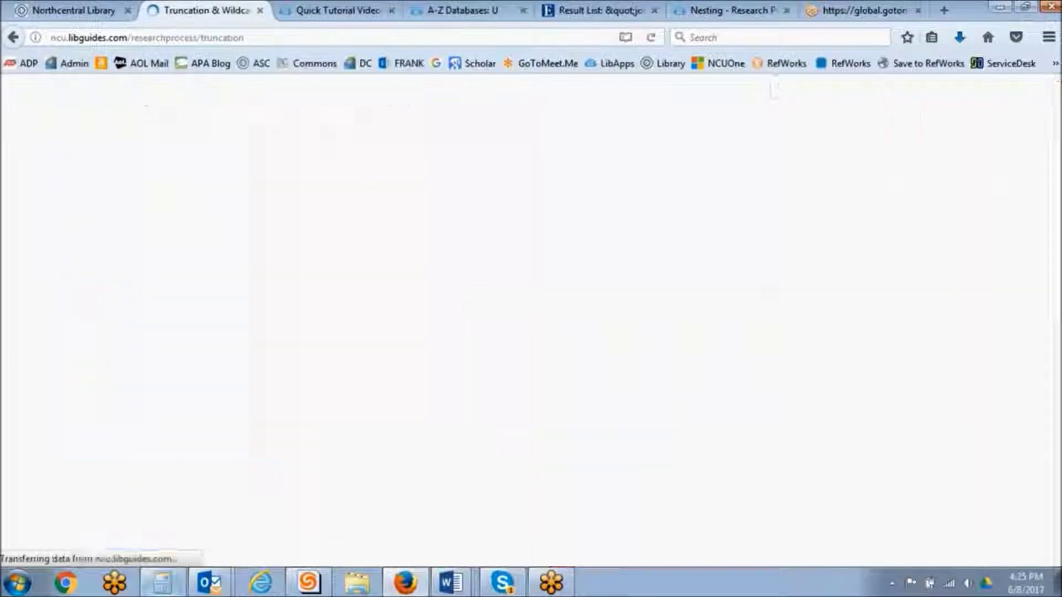
pyautogui.scroll(-3, 1053, 252)
pyautogui.scroll(-3, 1053, 252)
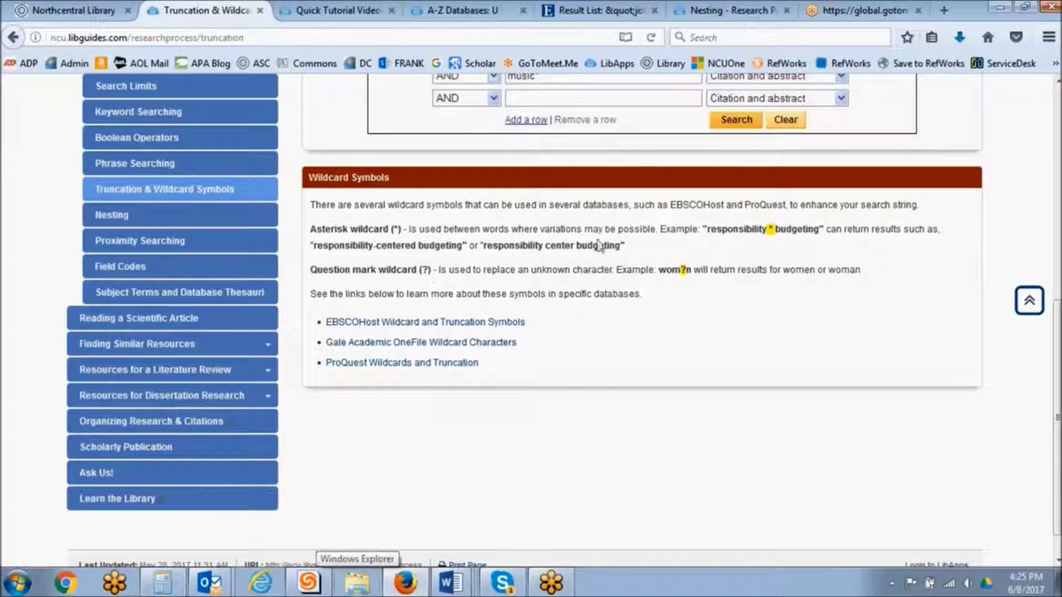
pyautogui.moveTo(672, 204); pyautogui.dragTo(787, 205)
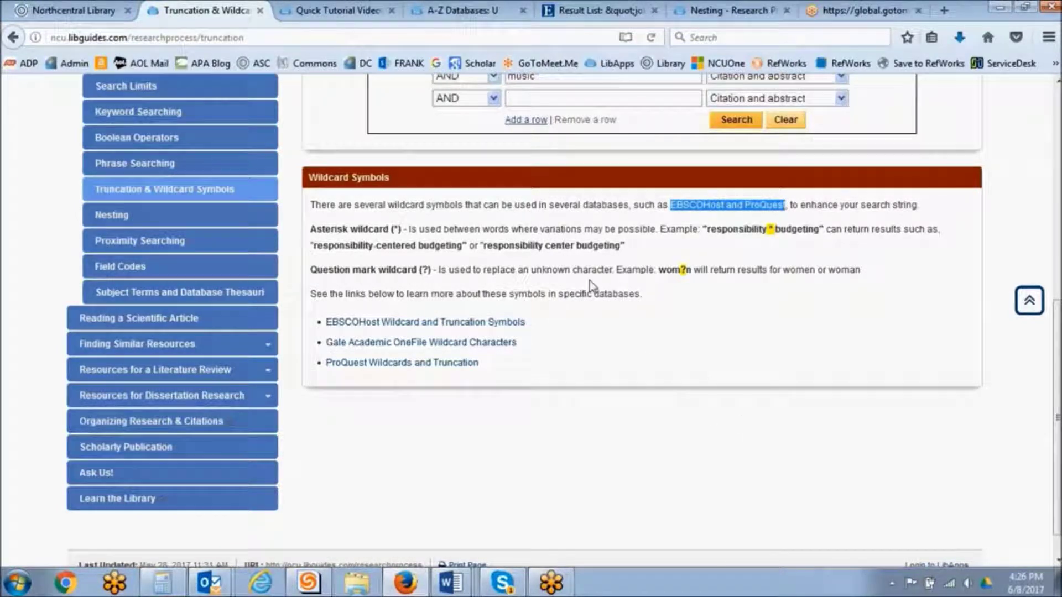
pyautogui.moveTo(440, 268); pyautogui.dragTo(615, 273)
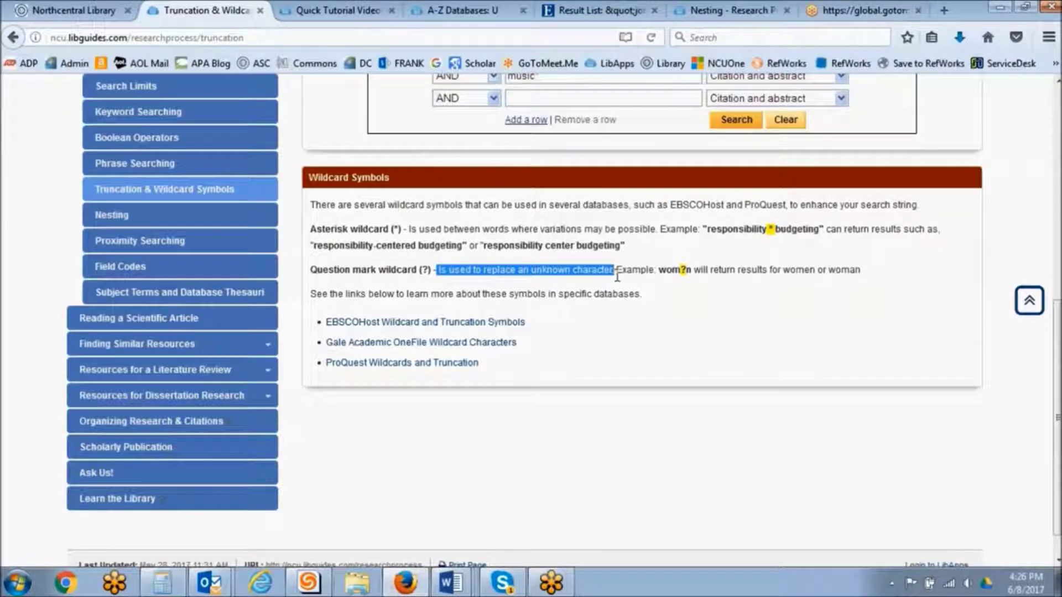
pyautogui.click(766, 336)
pyautogui.moveTo(658, 270); pyautogui.dragTo(692, 271)
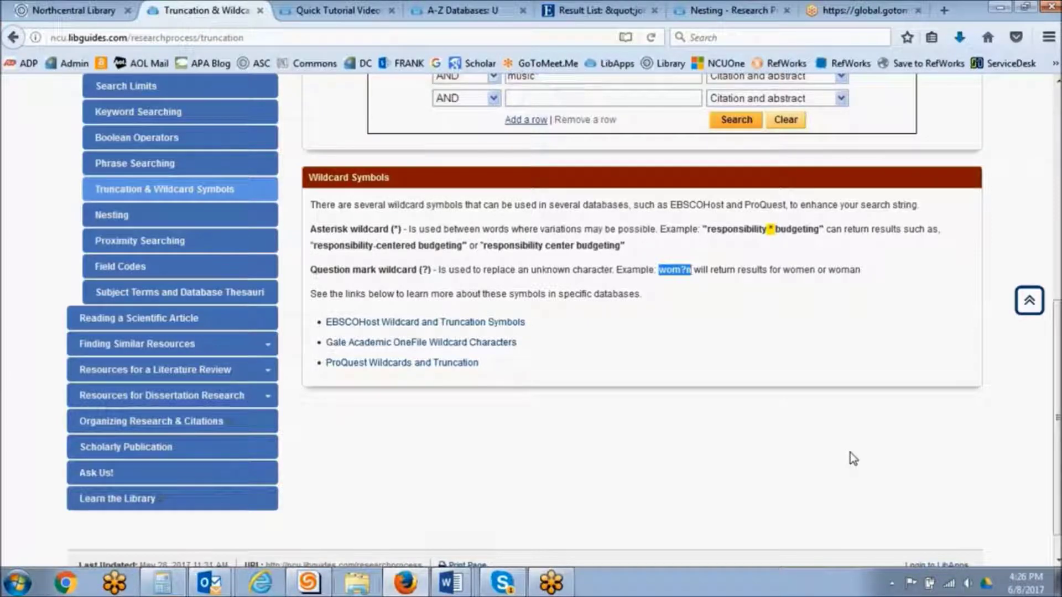
pyautogui.click(739, 372)
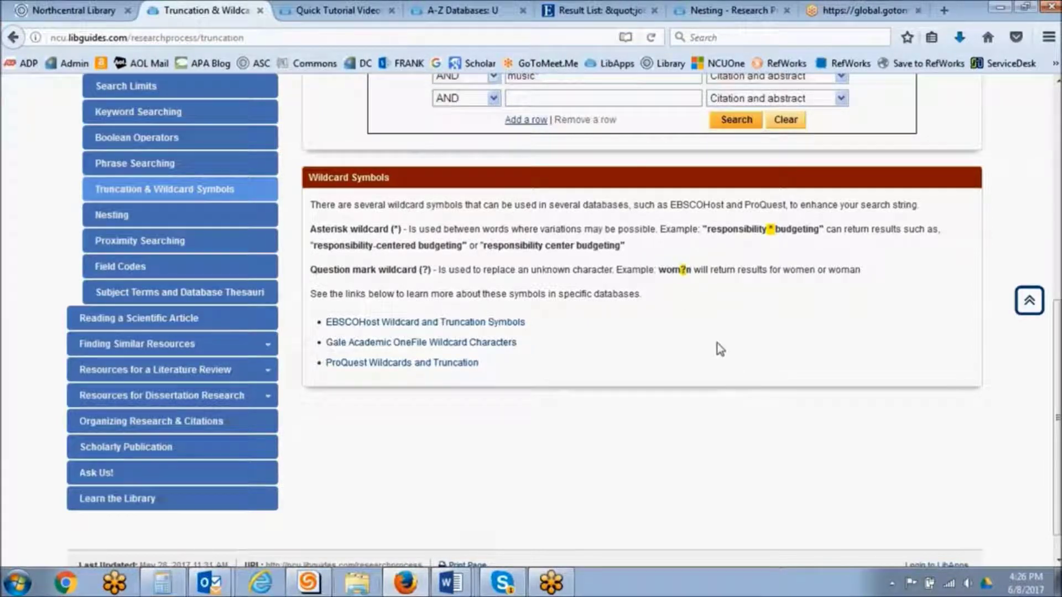
pyautogui.moveTo(680, 269); pyautogui.dragTo(692, 269)
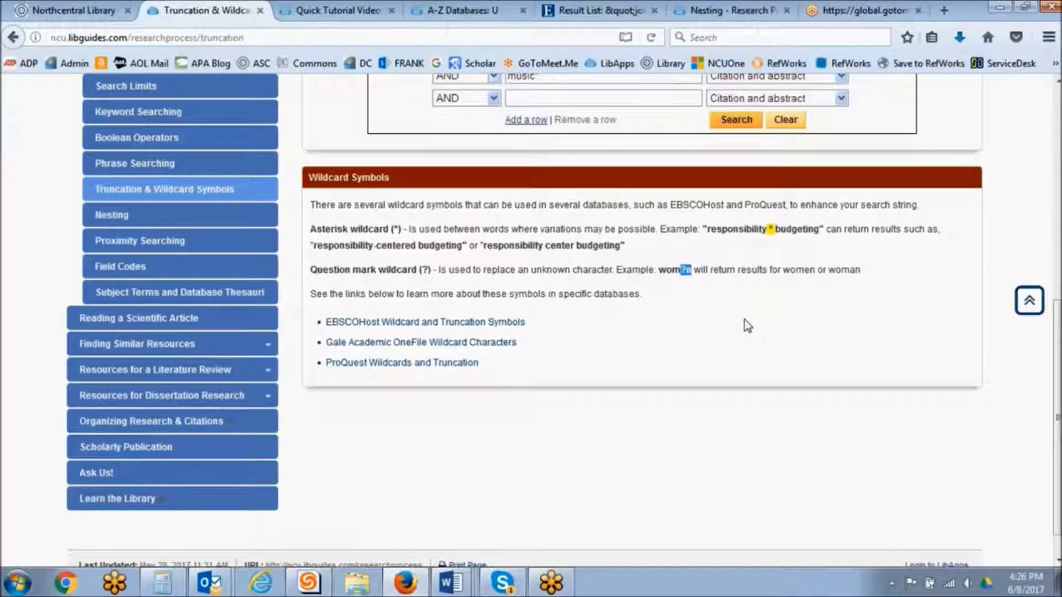
pyautogui.click(742, 319)
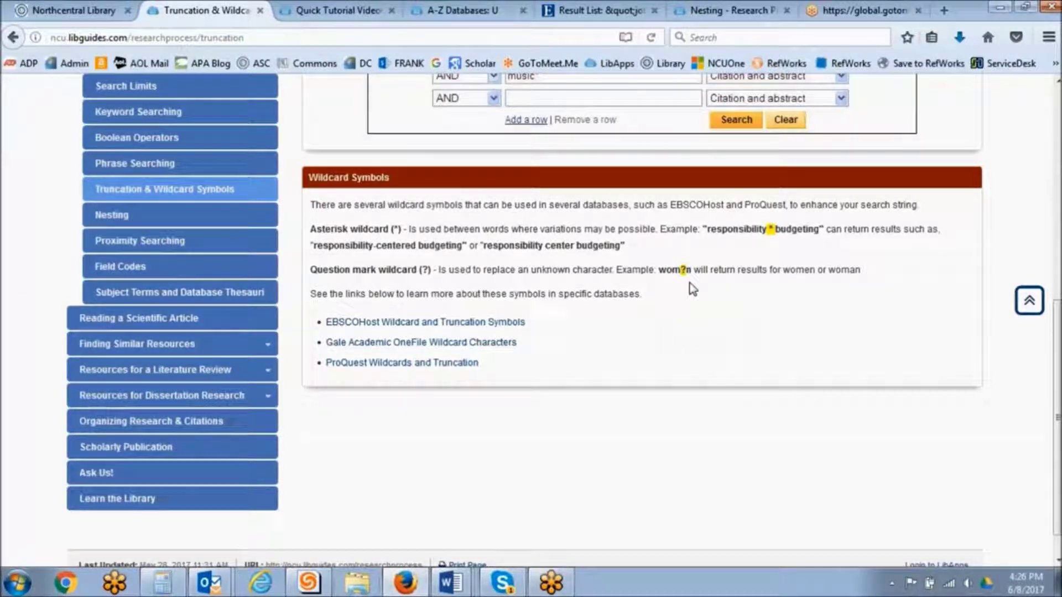
pyautogui.moveTo(688, 269); pyautogui.dragTo(681, 269)
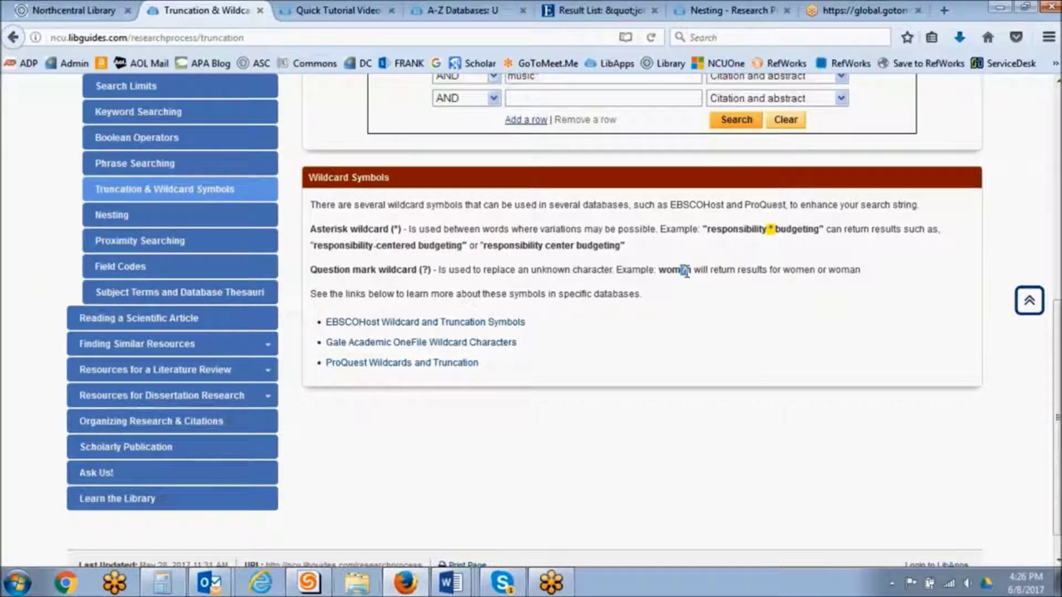